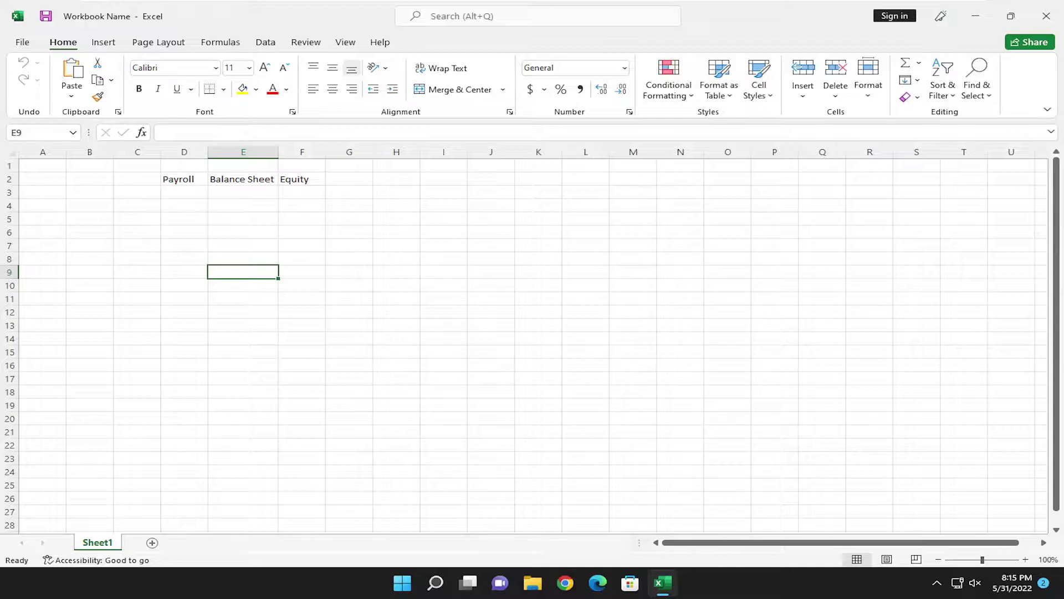
- Open Excel Options from the File backstage view
left_click(31, 44)
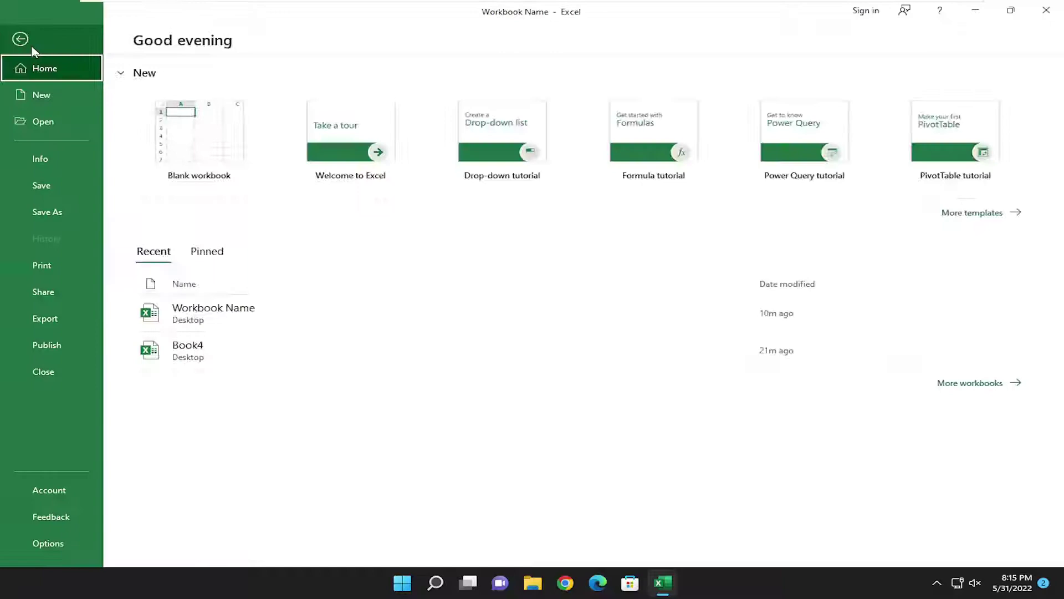
left_click(22, 40)
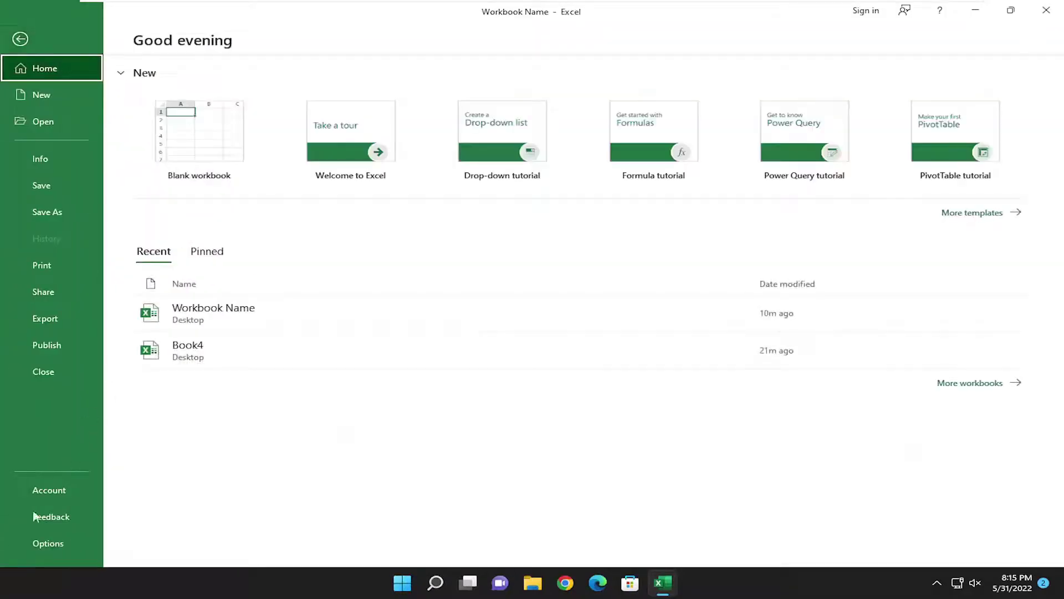
left_click(47, 545)
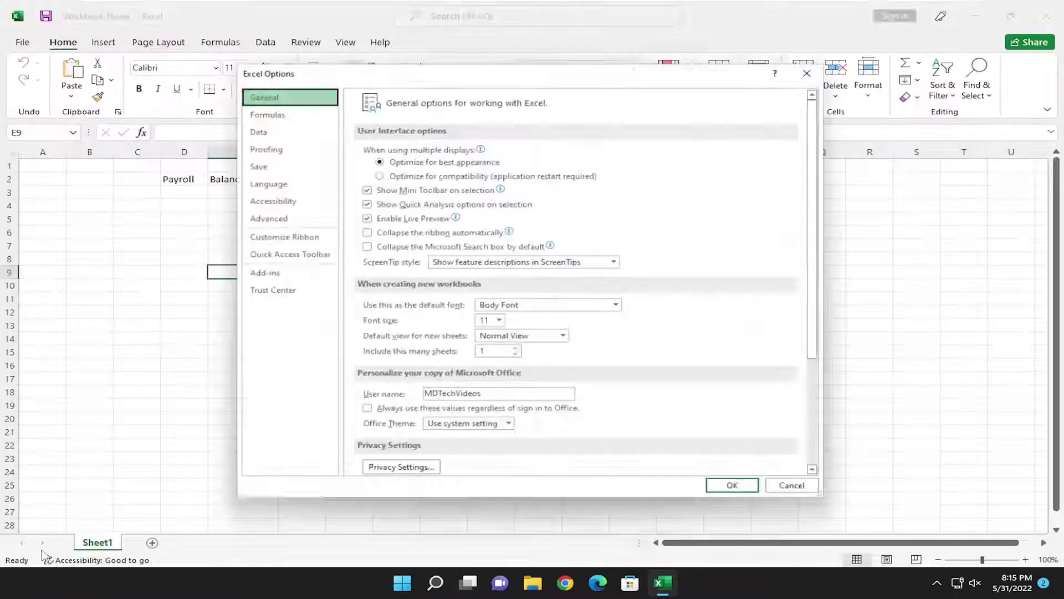
- Show the Formulas category of Excel Options
left_click(265, 108)
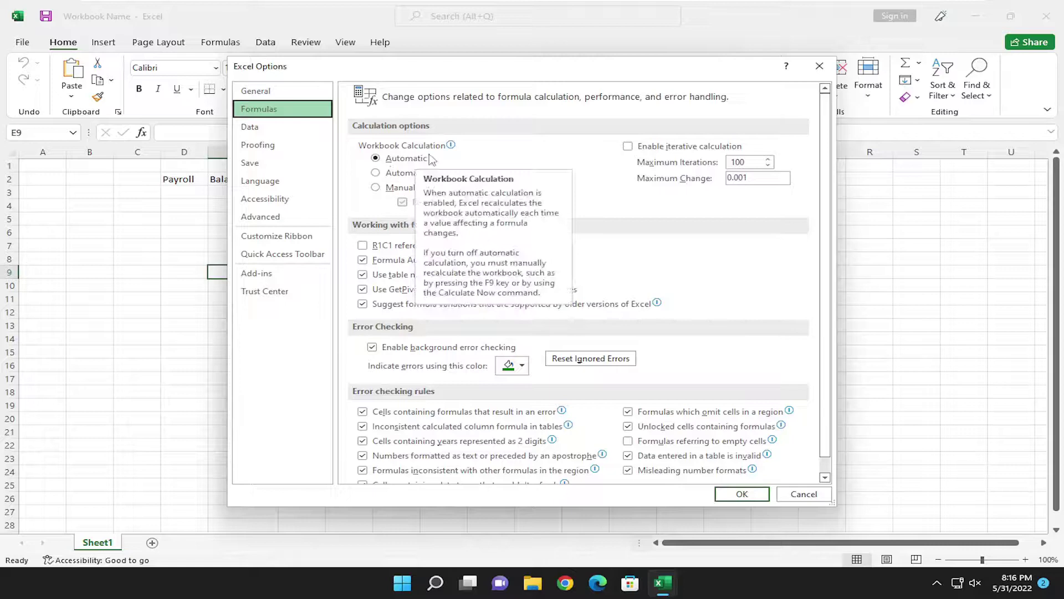
- Toggle workbook calculation to Manual and back to Automatic, then confirm with OK
left_click(376, 189)
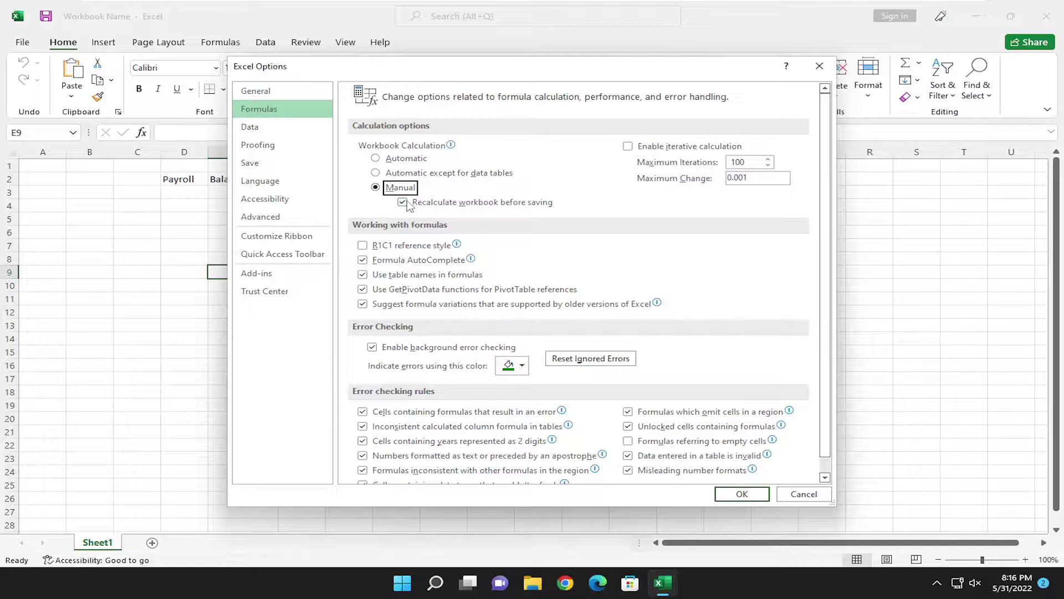
left_click(376, 160)
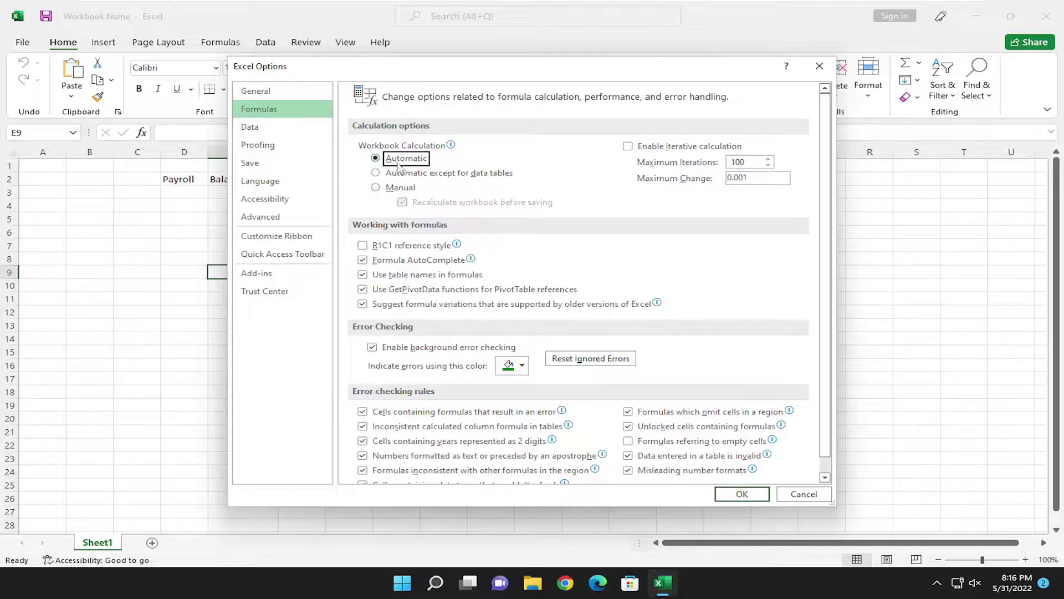
left_click(735, 496)
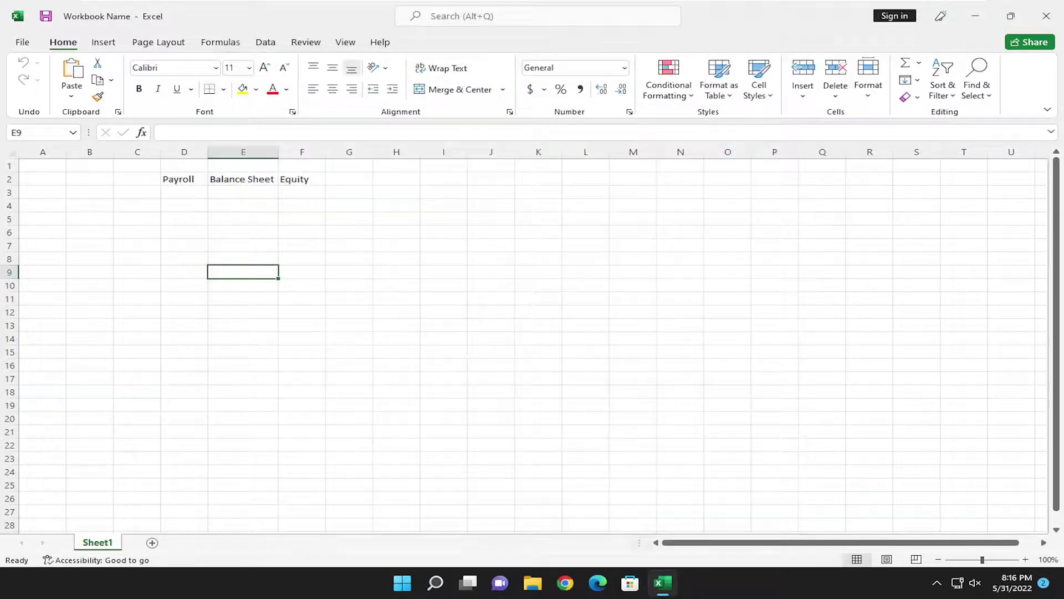